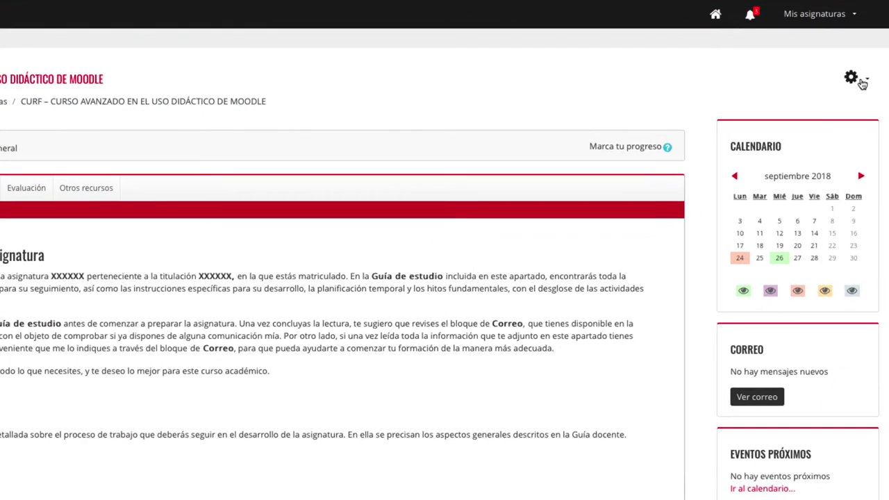
Open the question bank from the full course administration page and select the Tema 1 category
left_click(863, 82)
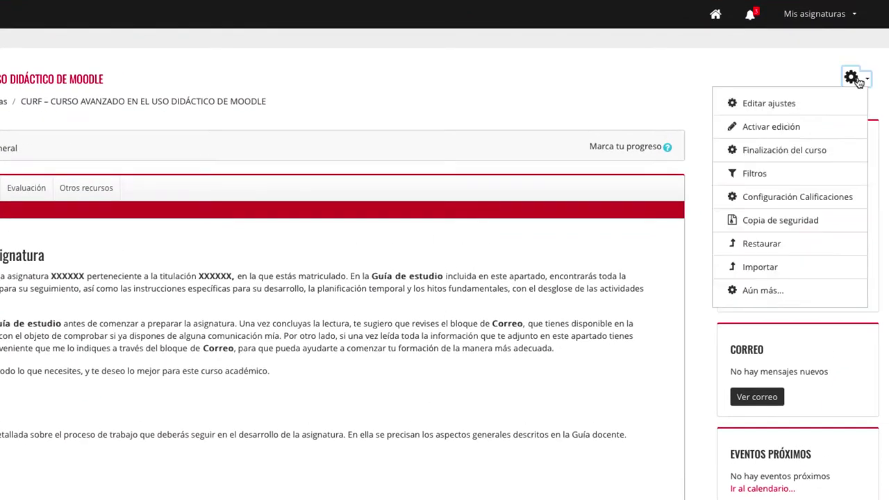
left_click(763, 290)
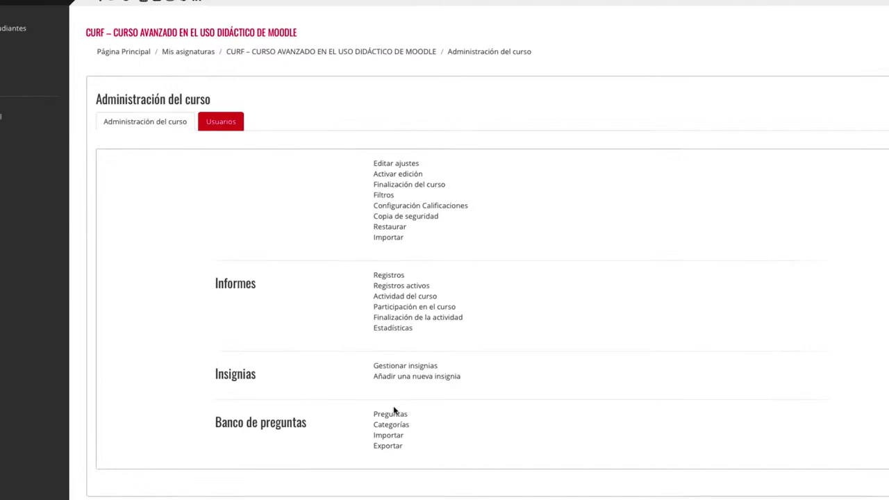
left_click(393, 413)
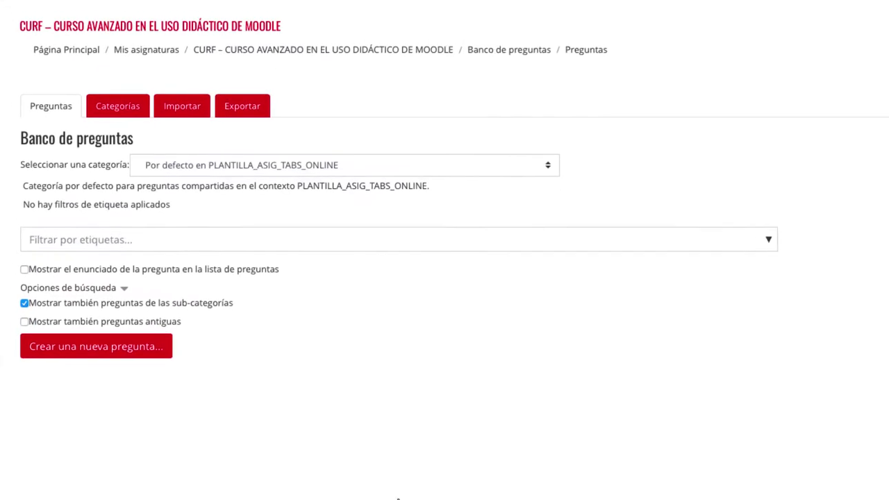
left_click(431, 107)
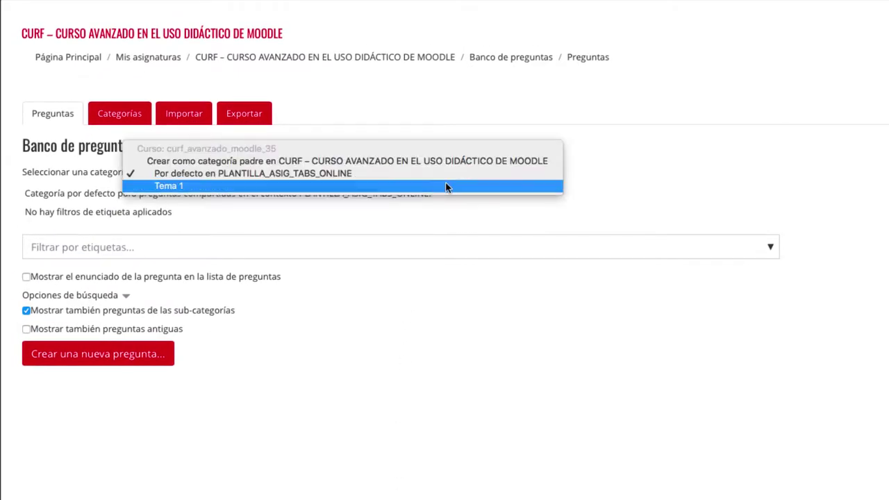
left_click(446, 186)
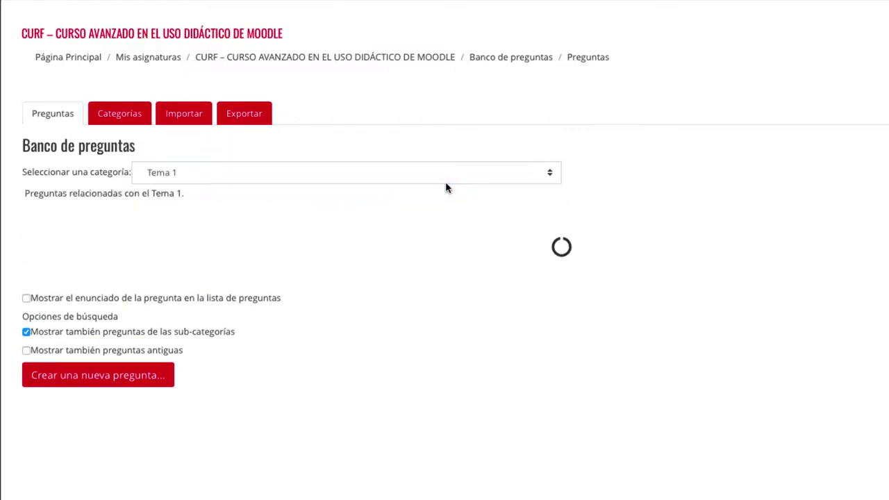
Create a new question of type Ensayo in the Tema 1 category
left_click(131, 371)
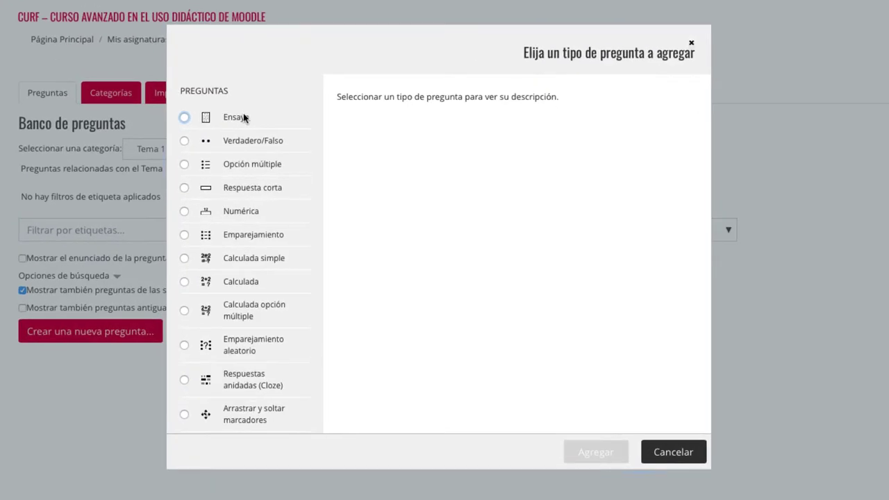
left_click(306, 167)
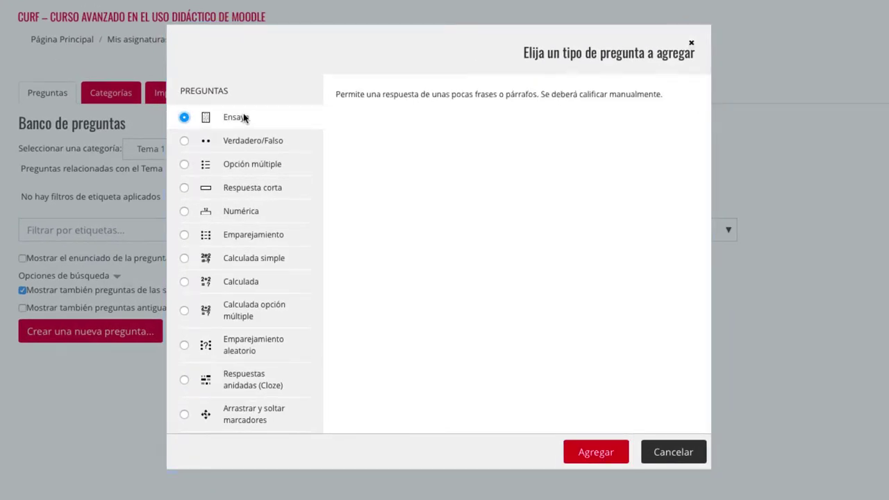
left_click(602, 453)
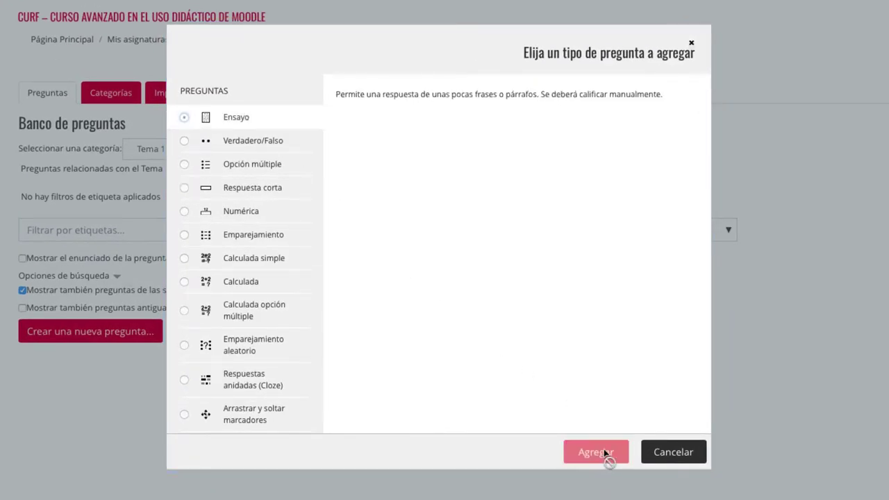
Name the question "Pregunta 1" and enter the statement "Enumera y explica las ventajas de una plataforma online como Moodle."
left_click(413, 199)
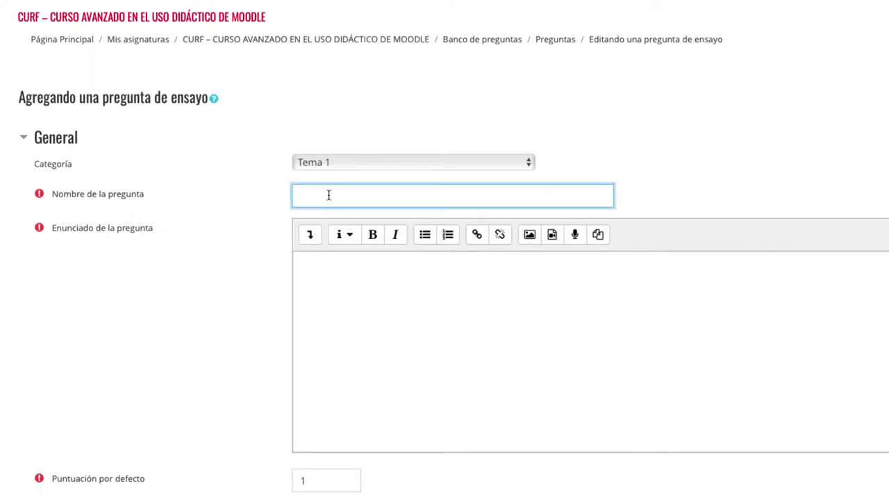
type("Pregunta 1")
key("Tab")
scroll(329, 196, "down", 1)
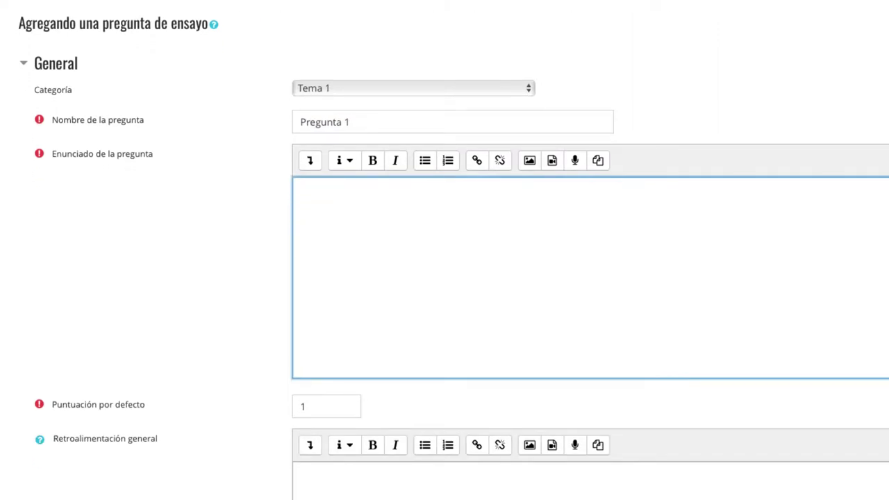
type("Enumera y explica las ventajas de una plataforma online")
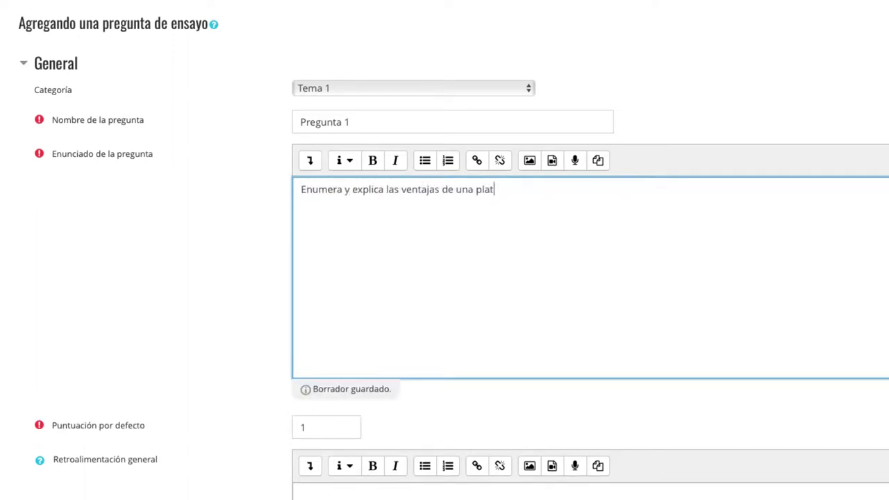
type(" como Moodle")
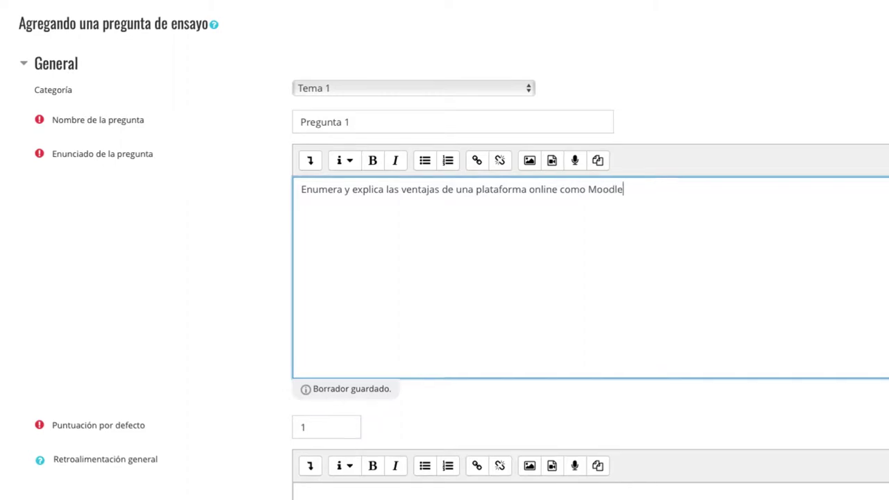
type(".")
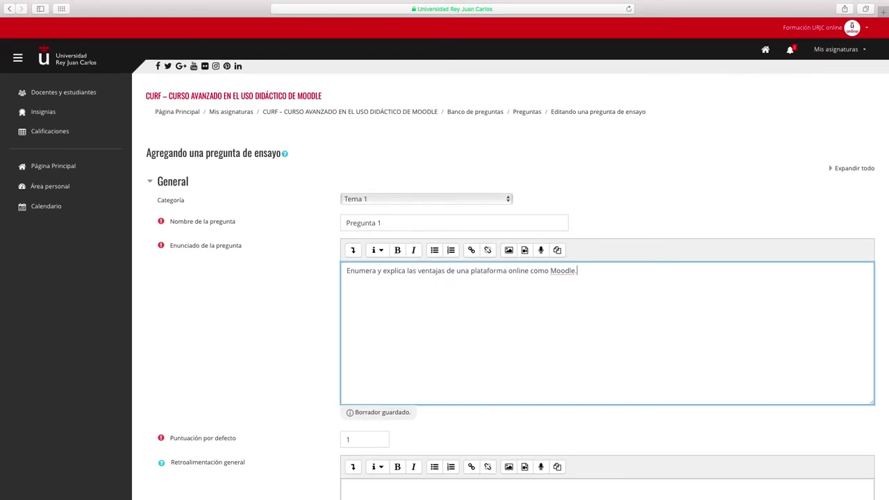
Enter the general feedback "Como ventajas podrías decir: Moodle facilita la docencia online y el aprendizaje a distancia."
scroll(354, 254, "down", 5)
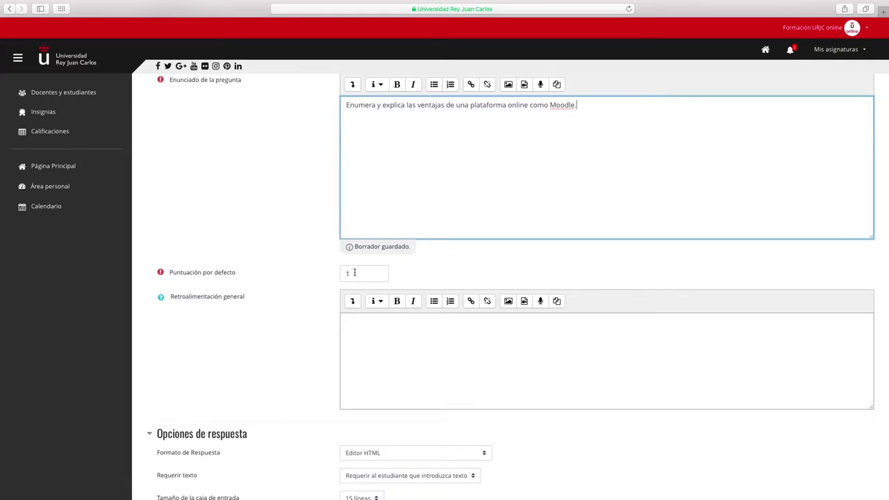
left_click(365, 317)
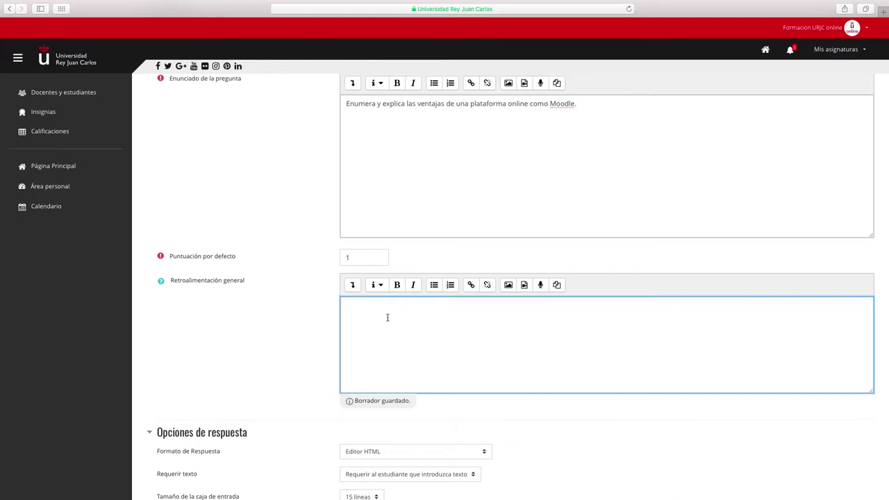
type("Como ventajas")
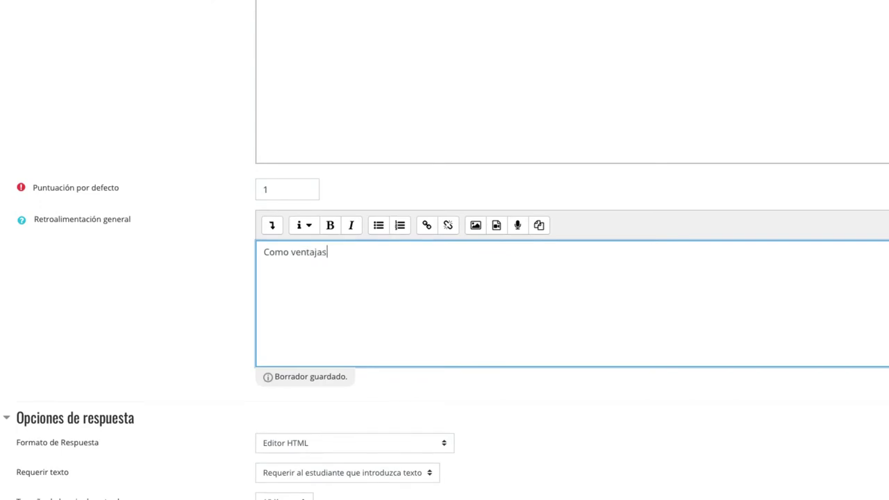
type(" podrías decir: Moodl")
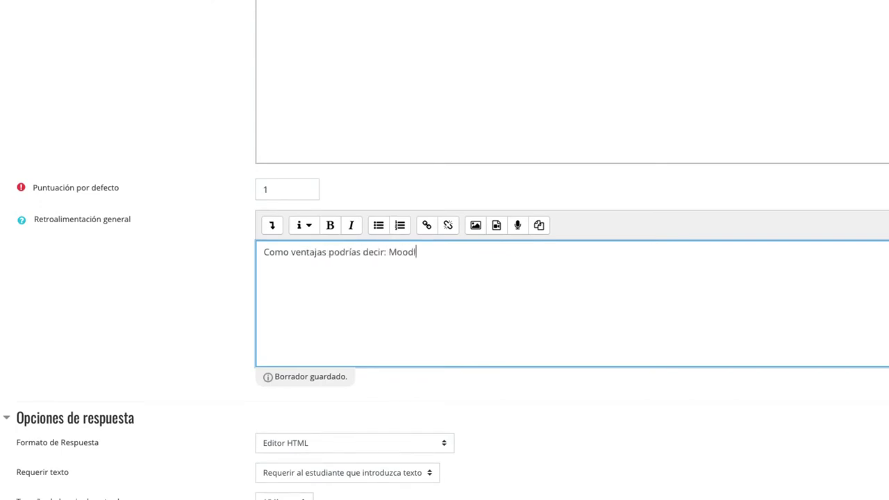
type("e facilita la docencia online y el aprendizaje a distancia")
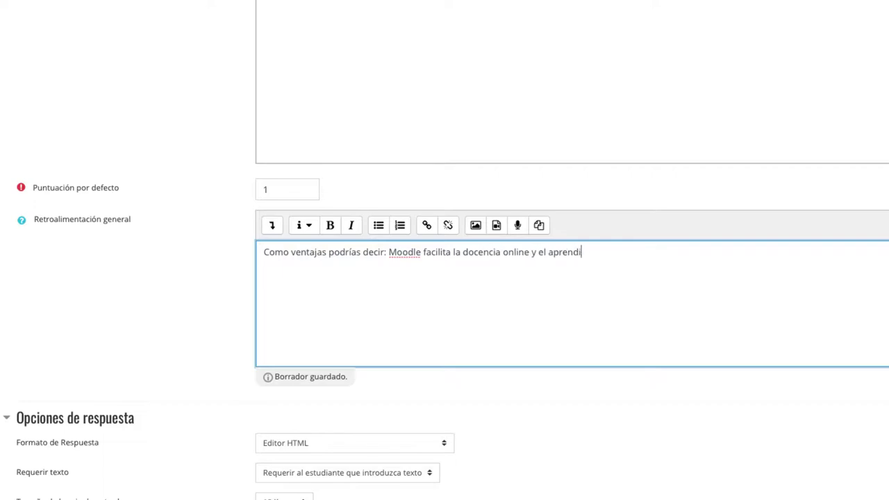
type(".")
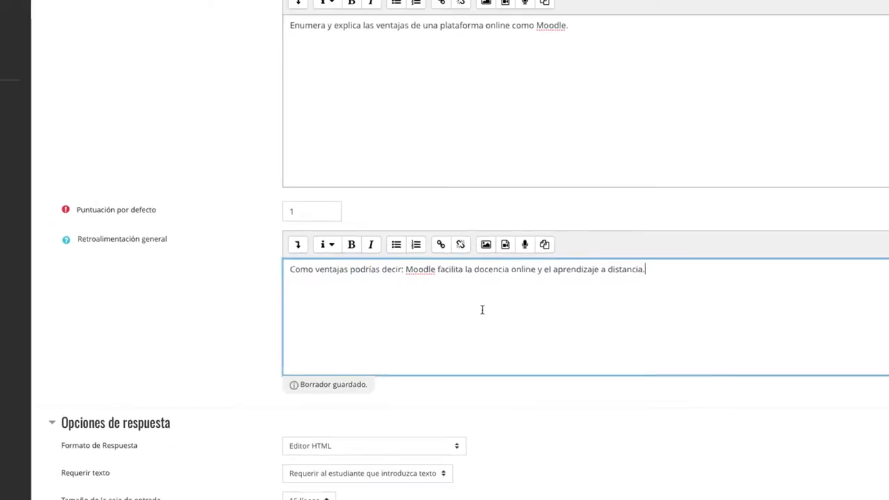
Examine the choices for response format, text requirement and input box size in the response options
scroll(473, 296, "down", 2)
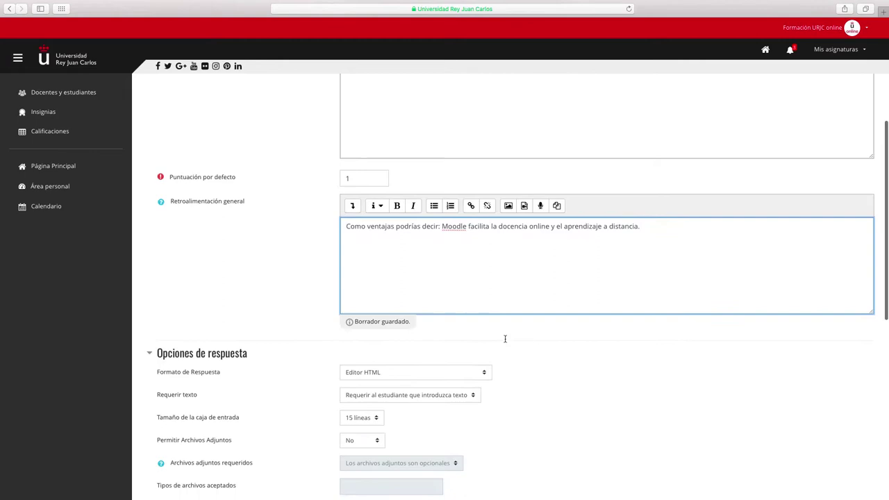
scroll(505, 339, "down", 2)
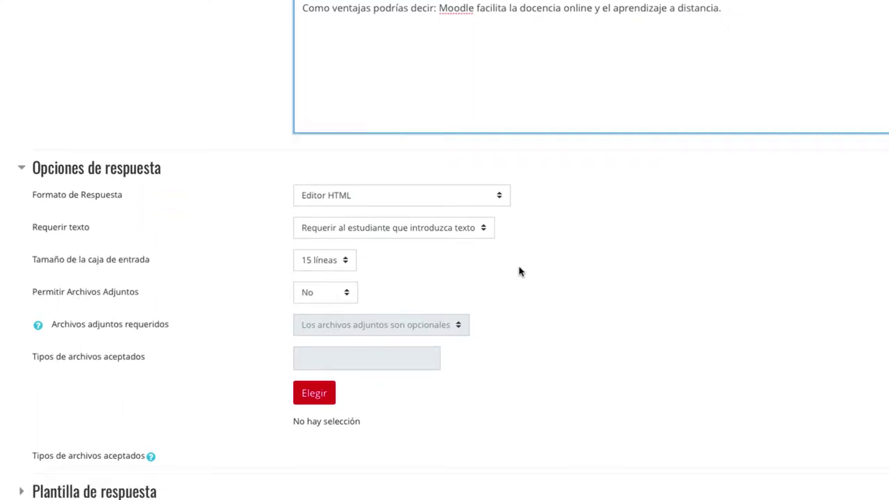
left_click(483, 203)
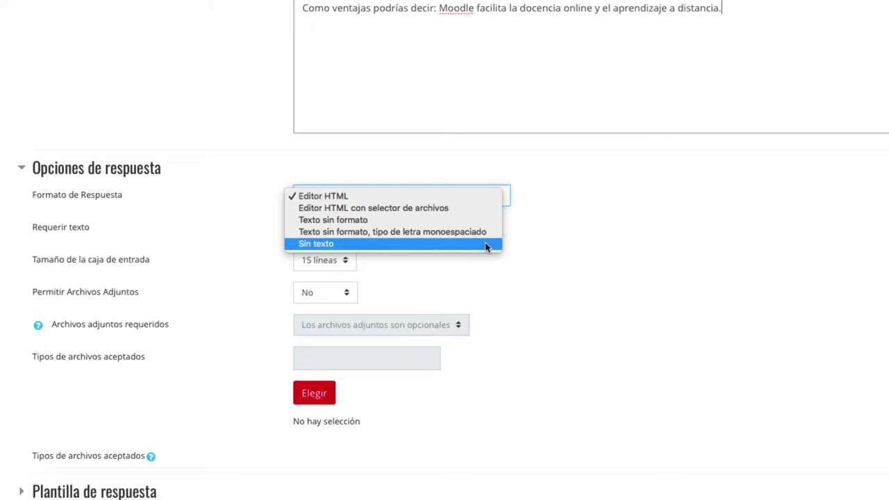
left_click(544, 248)
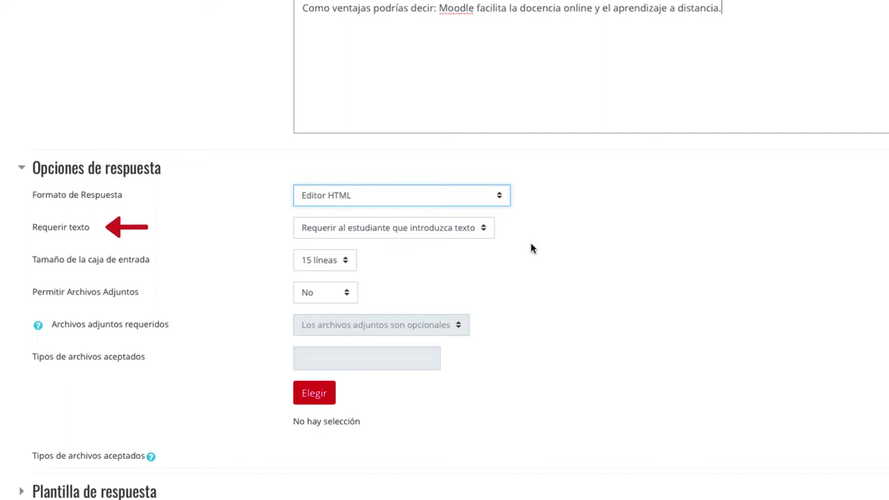
left_click(480, 237)
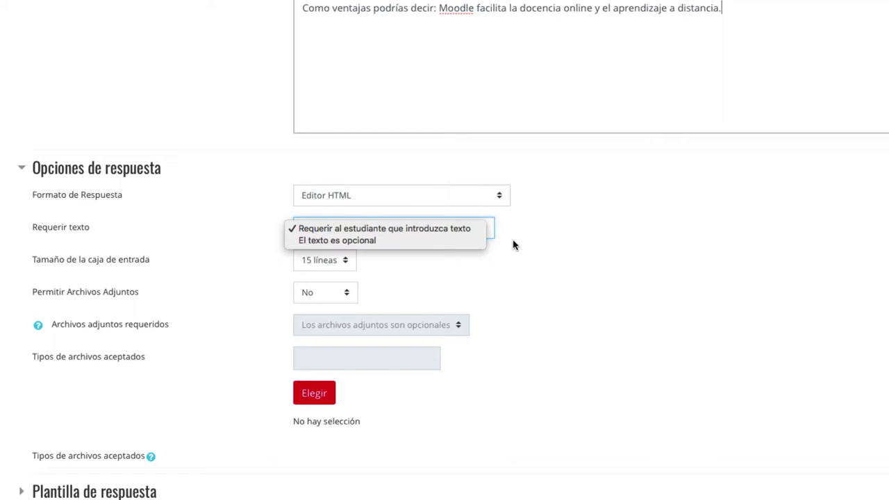
left_click(513, 245)
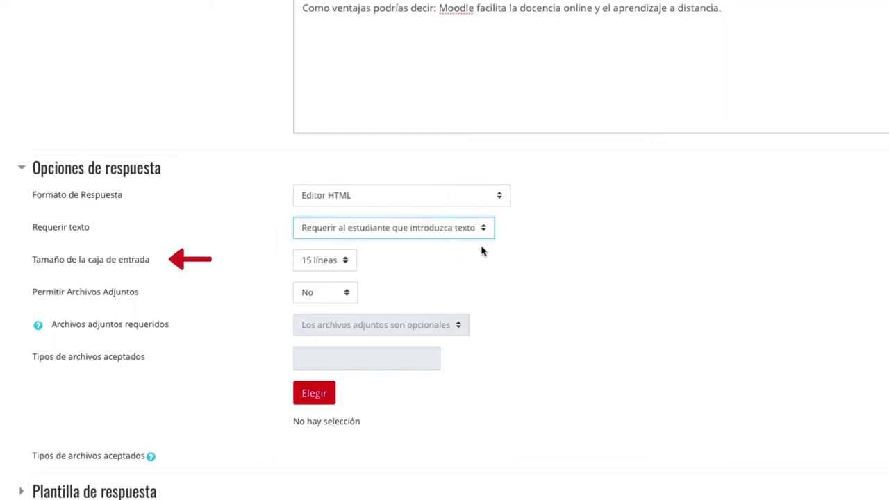
left_click(343, 262)
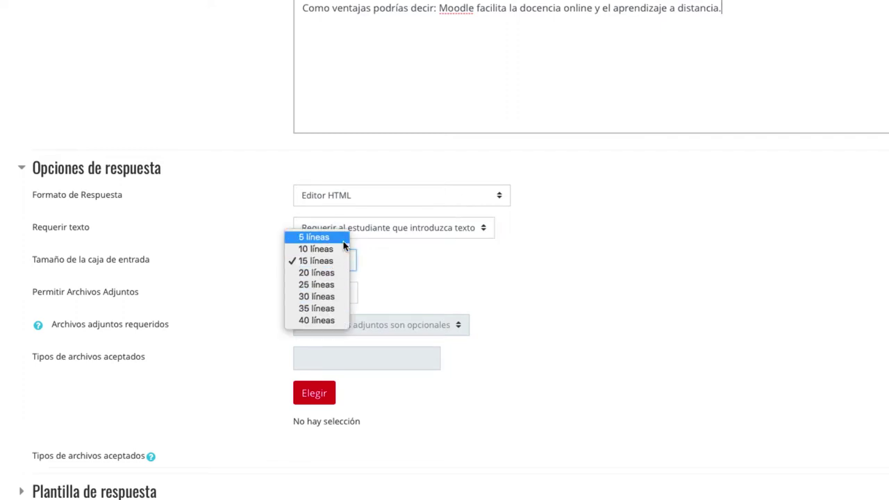
left_click(402, 262)
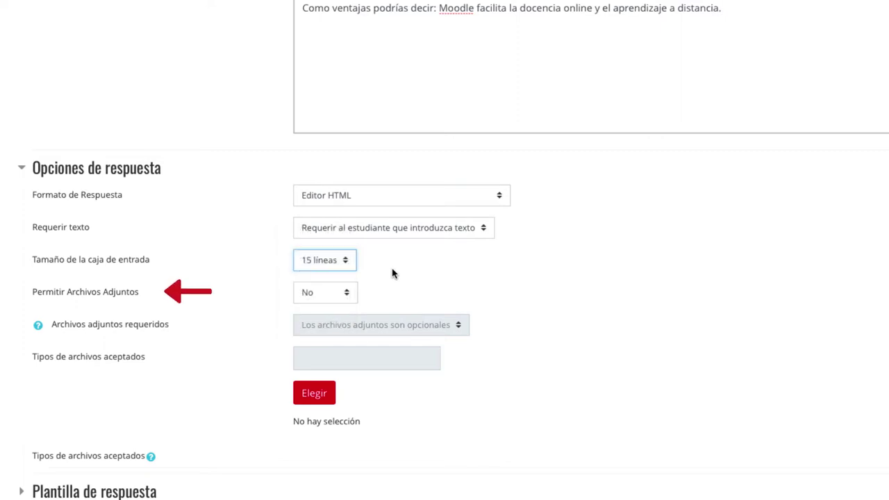
Set the allowed attachments to 1, keeping attachments optional and the accepted file types blank
left_click(347, 294)
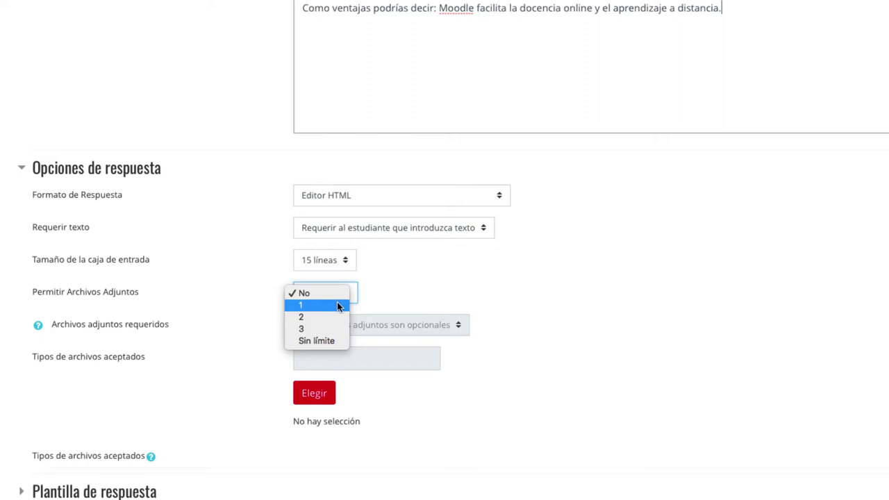
left_click(338, 307)
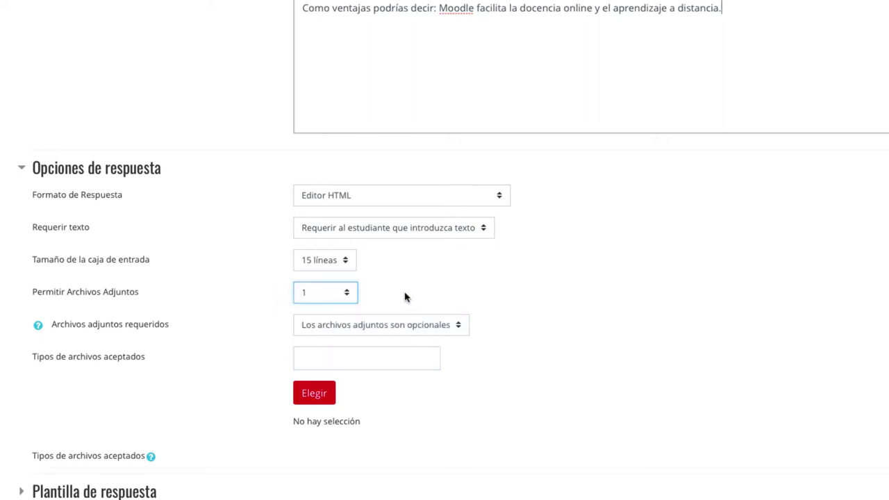
scroll(405, 298, "down", 1)
scroll(405, 298, "down", 2)
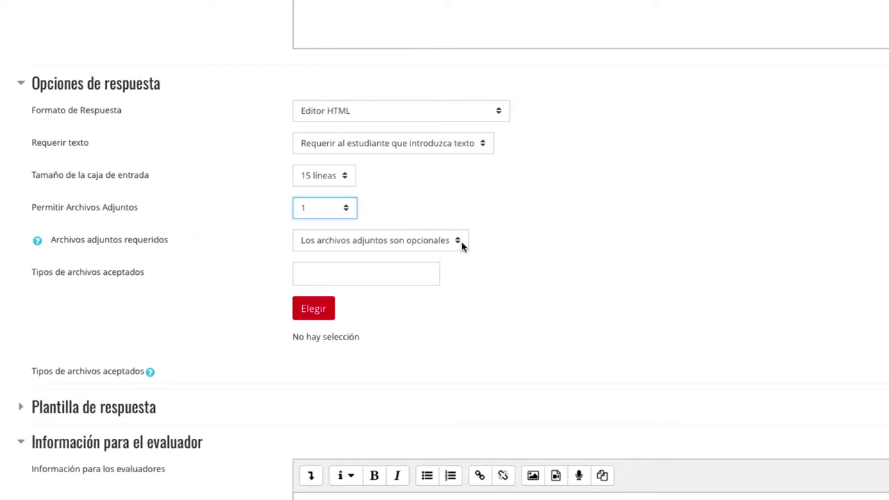
left_click(462, 246)
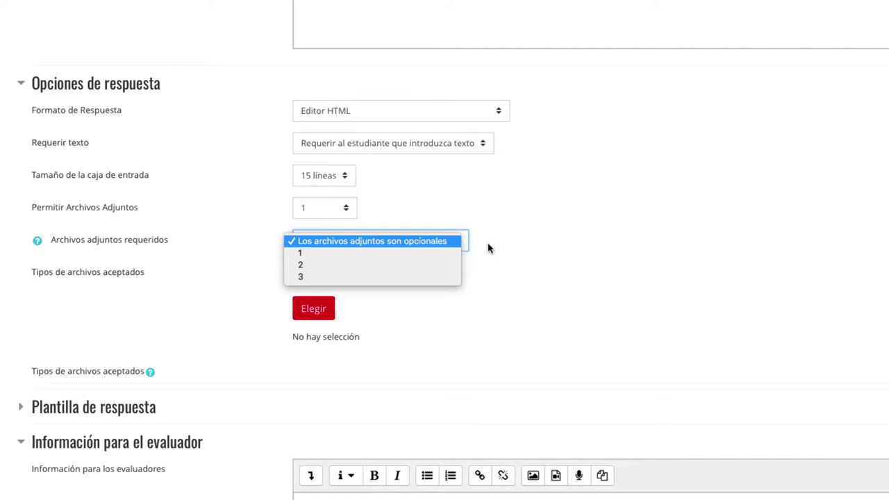
left_click(488, 248)
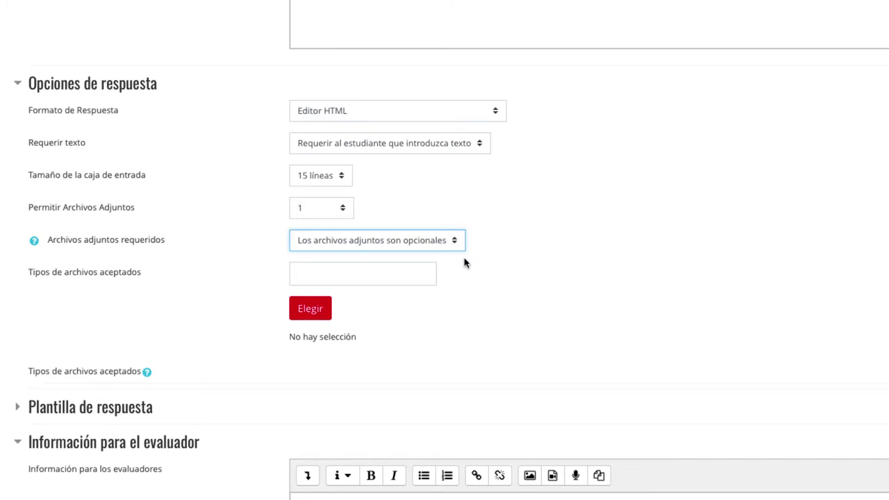
left_click(407, 273)
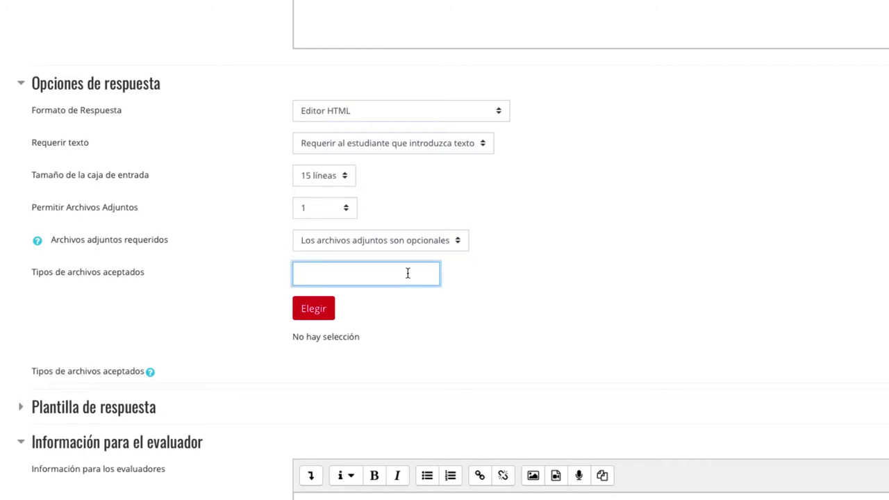
Expand the response template section, leave the template and evaluator information blank, and save the essay question
scroll(408, 273, "down", 3)
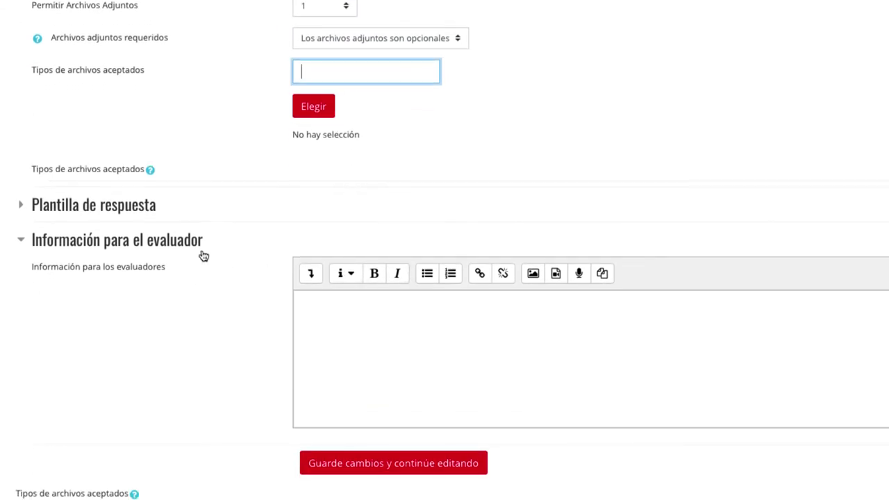
left_click(64, 205)
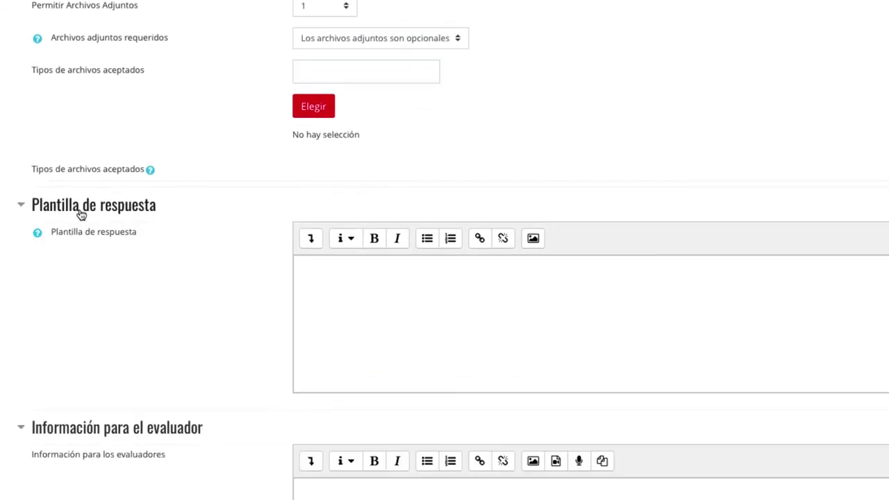
scroll(371, 270, "down", 1)
left_click(371, 270)
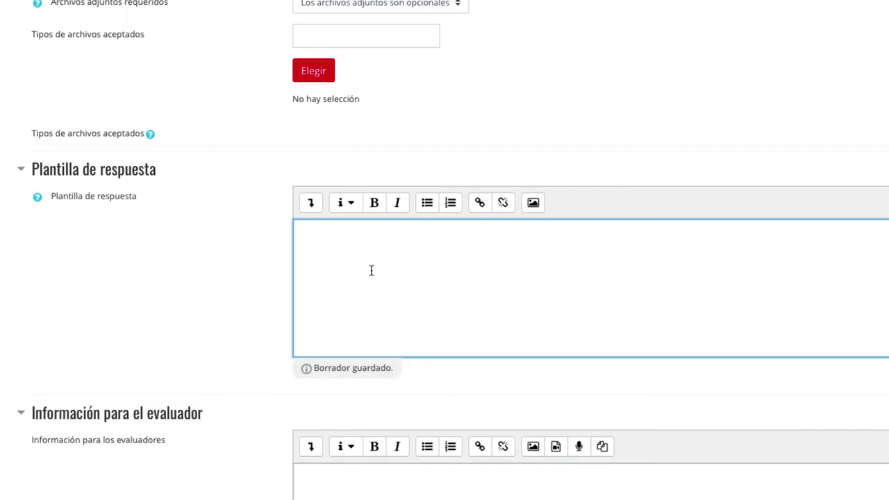
scroll(371, 270, "down", 4)
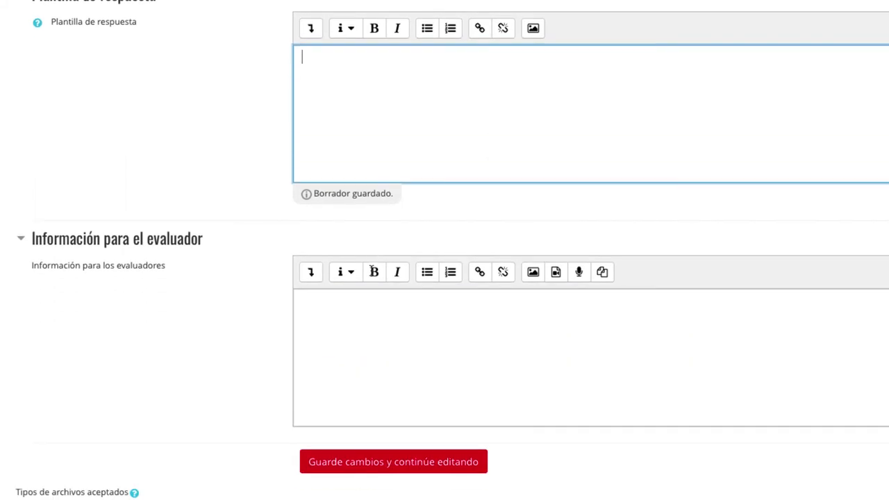
left_click(371, 270)
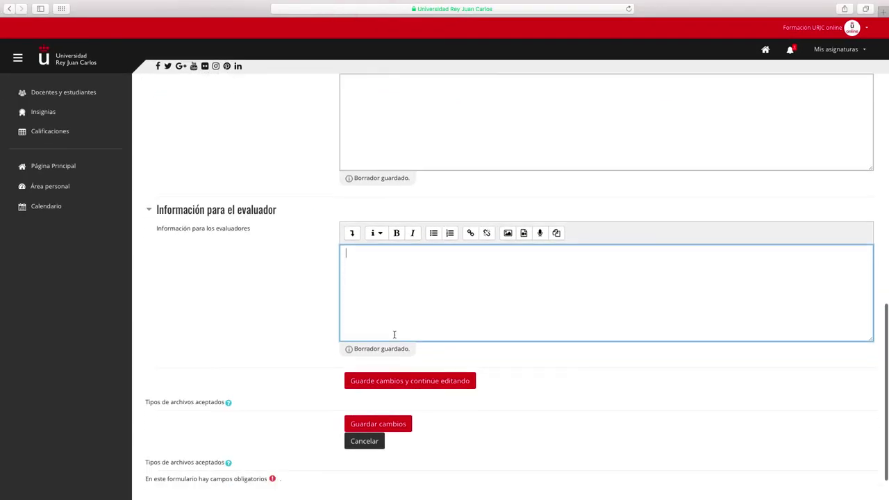
scroll(394, 334, "down", 1)
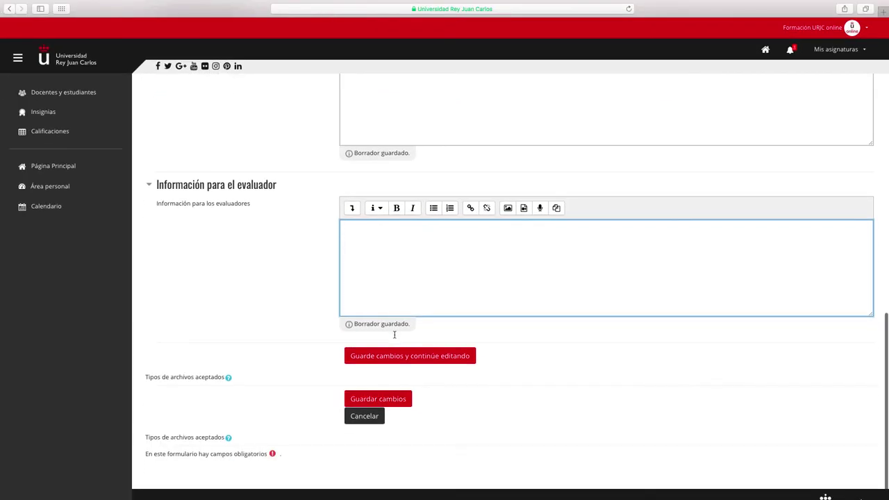
left_click(387, 399)
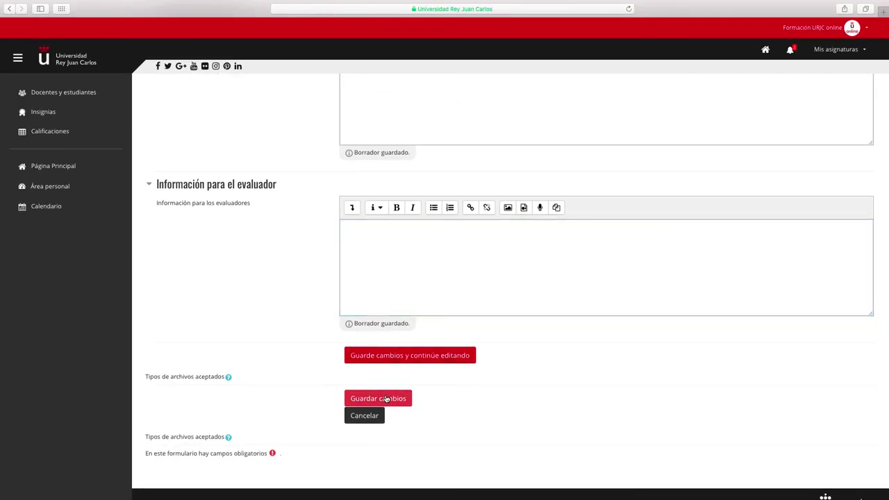